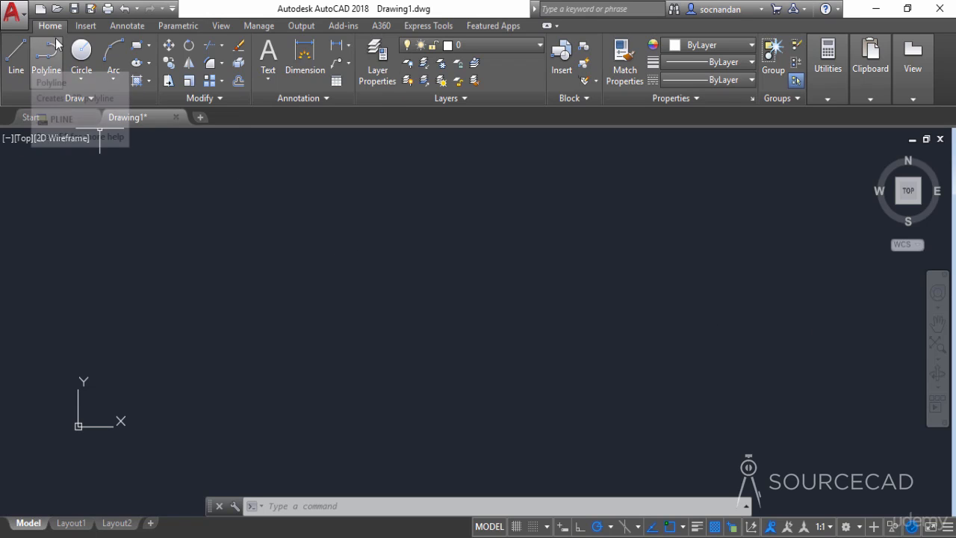
# - Draw a horizontal line segment 10 units long to the right from a freely chosen start point
pyautogui.click(16, 56)
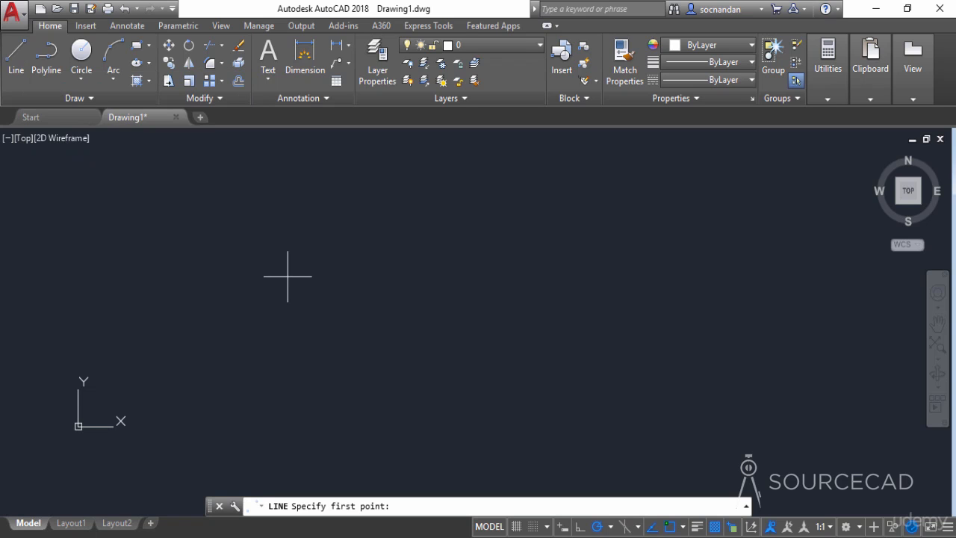
pyautogui.press('Escape')
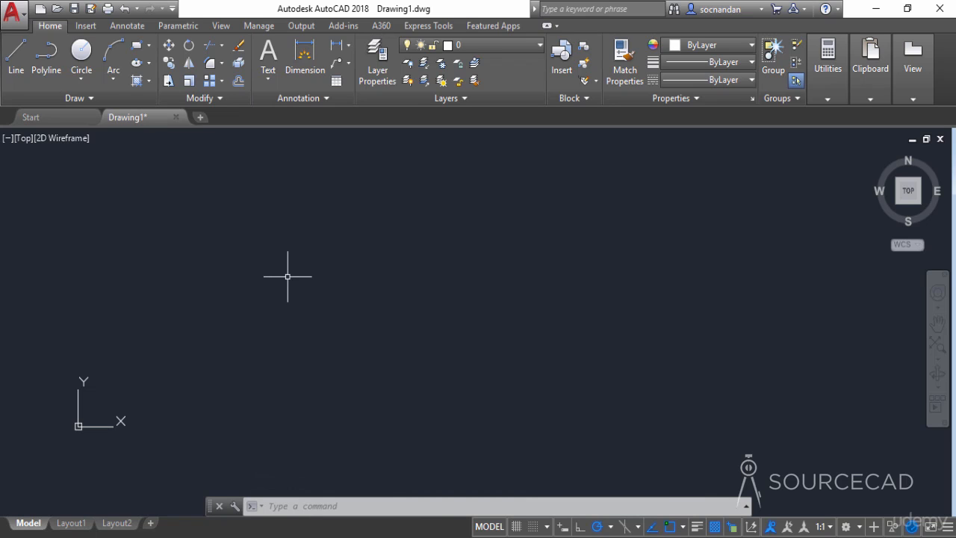
pyautogui.write('l')
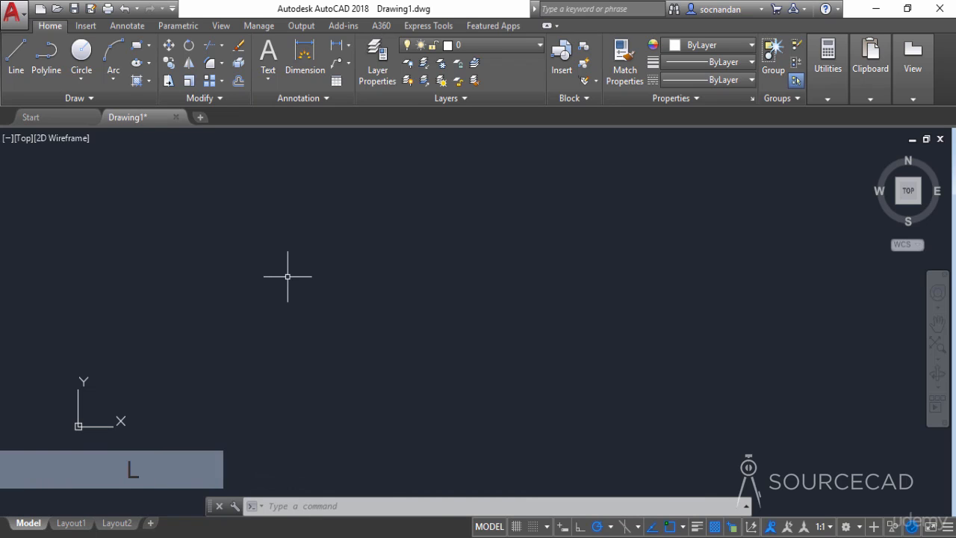
pyautogui.press('Return')
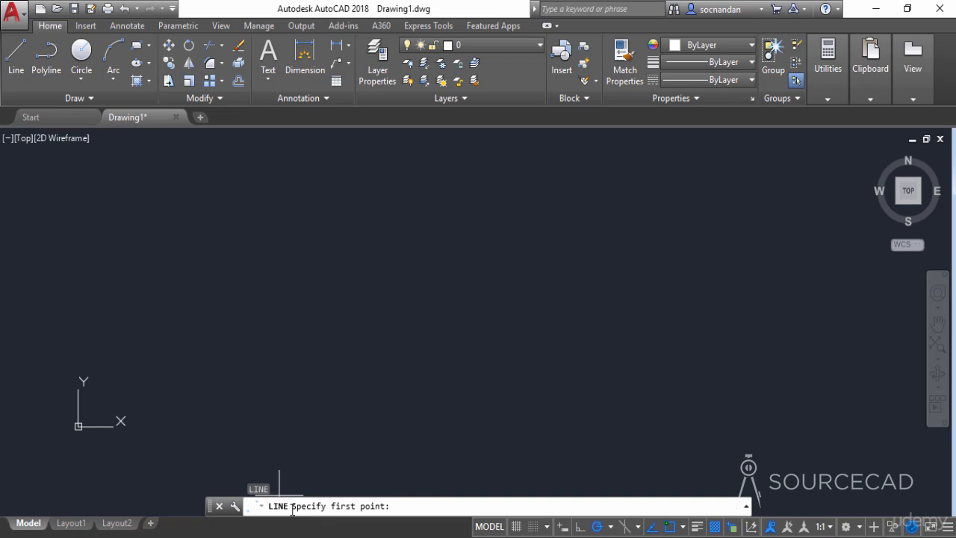
pyautogui.click(306, 359)
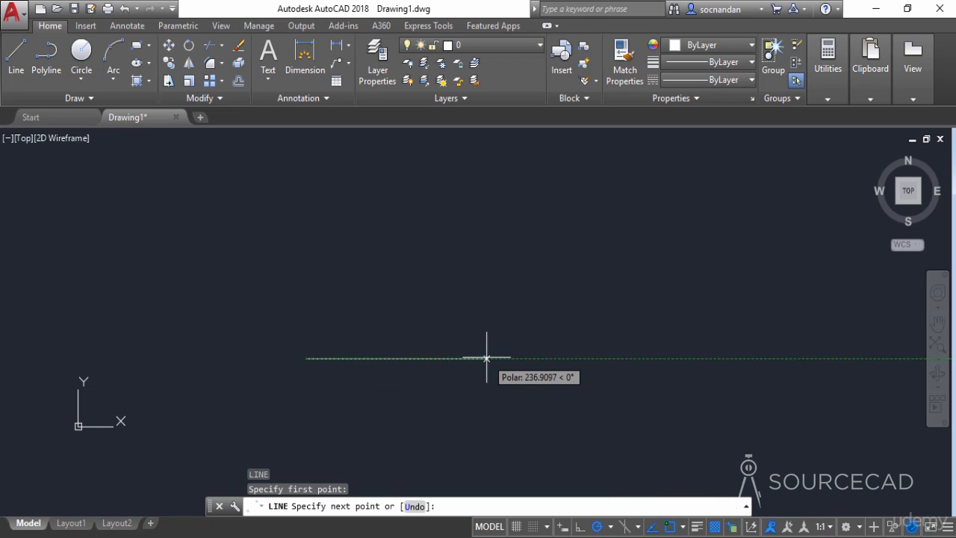
pyautogui.write('10')
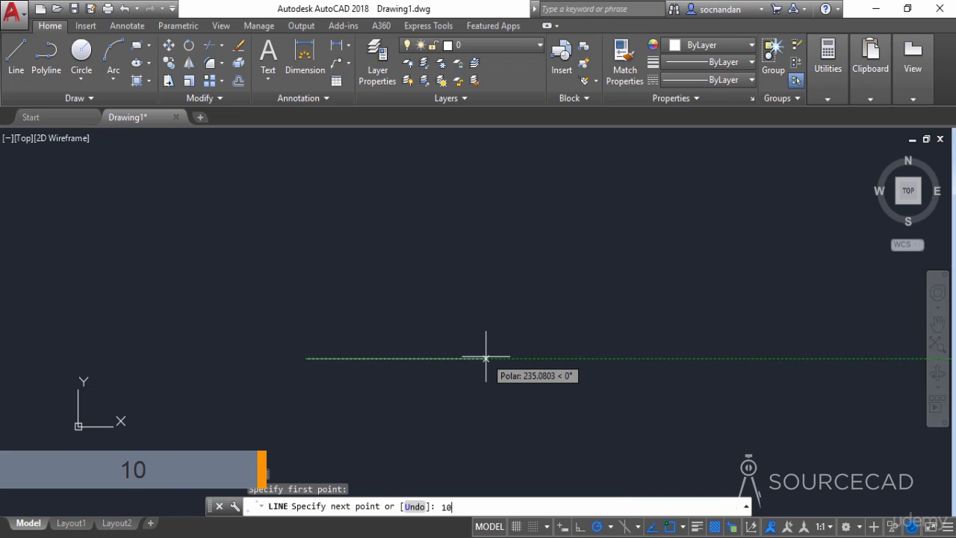
pyautogui.press('Return')
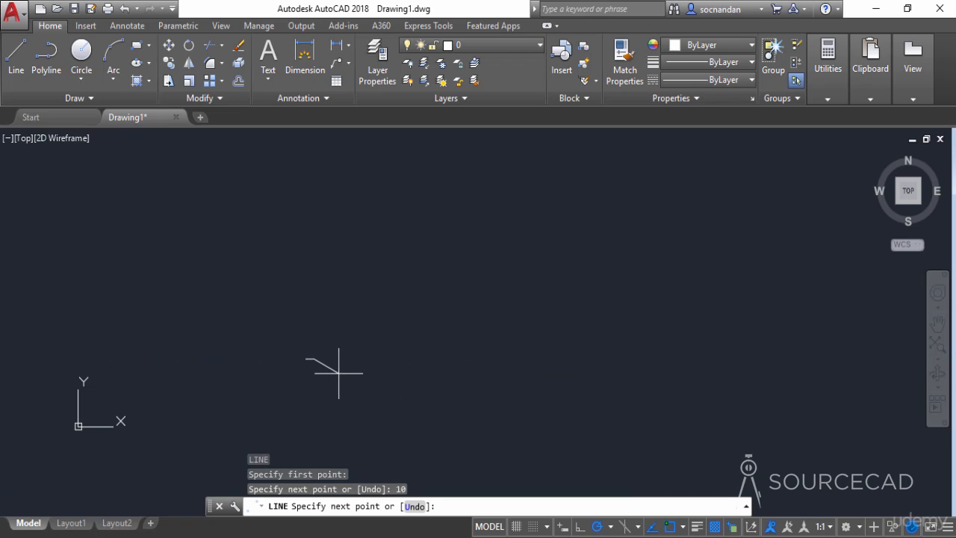
# - Continue the line vertically upward for 5 units from the end of the horizontal segment
pyautogui.scroll(3, 363, 362)
pyautogui.moveTo(342, 342); pyautogui.dragTo(605, 352, button='middle')
pyautogui.scroll(4, 581, 351)
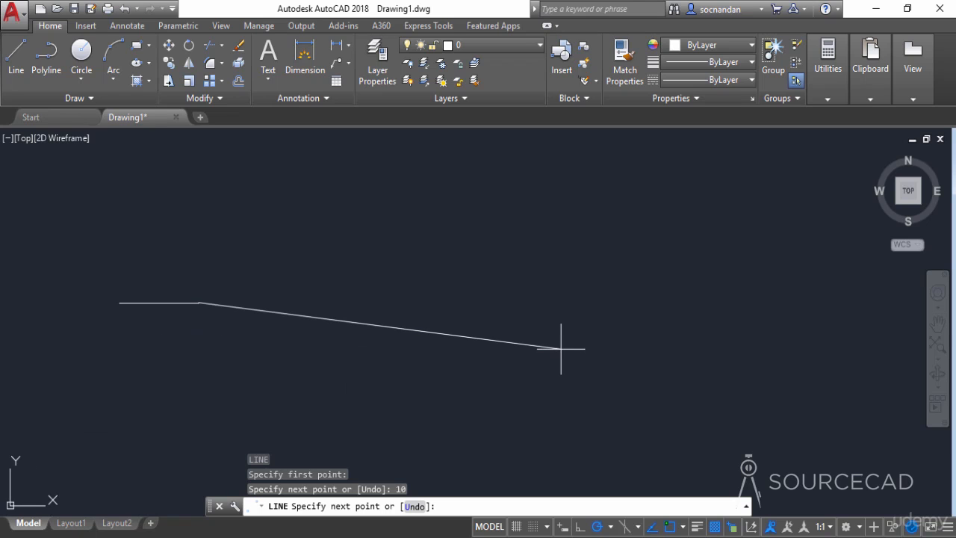
pyautogui.moveTo(347, 319); pyautogui.dragTo(591, 364, button='middle')
pyautogui.scroll(2, 590, 364)
pyautogui.scroll(2, 590, 364)
pyautogui.moveTo(466, 346); pyautogui.dragTo(687, 399, button='middle')
pyautogui.moveTo(537, 357); pyautogui.dragTo(582, 363, button='middle')
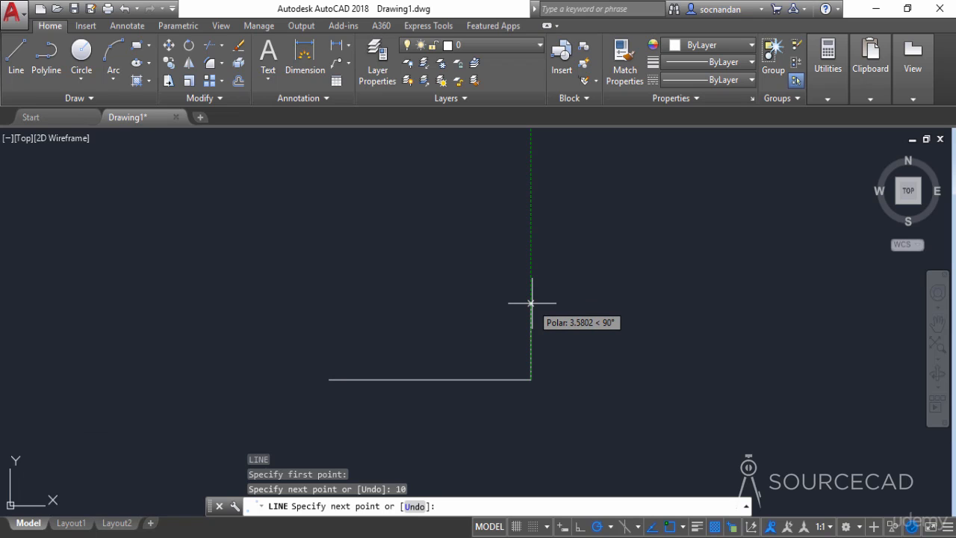
pyautogui.write('5')
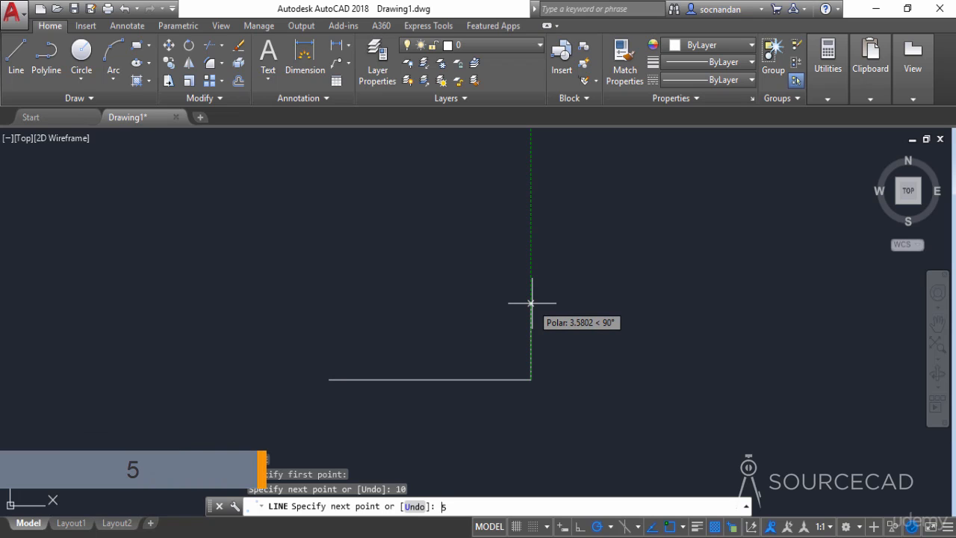
pyautogui.press('Return')
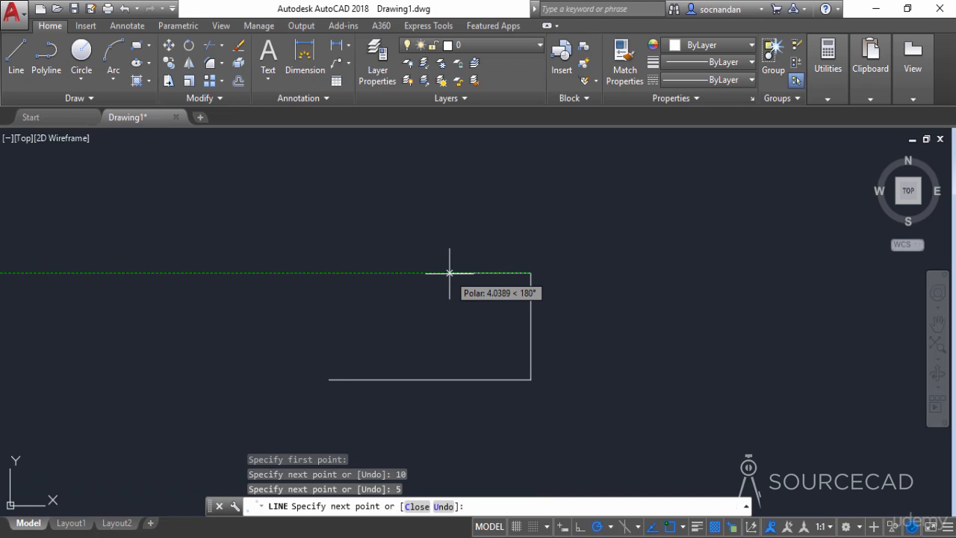
# - Continue the line 10 units to the left and complete the rectangle with the Close option
pyautogui.write('10')
pyautogui.press('Return')
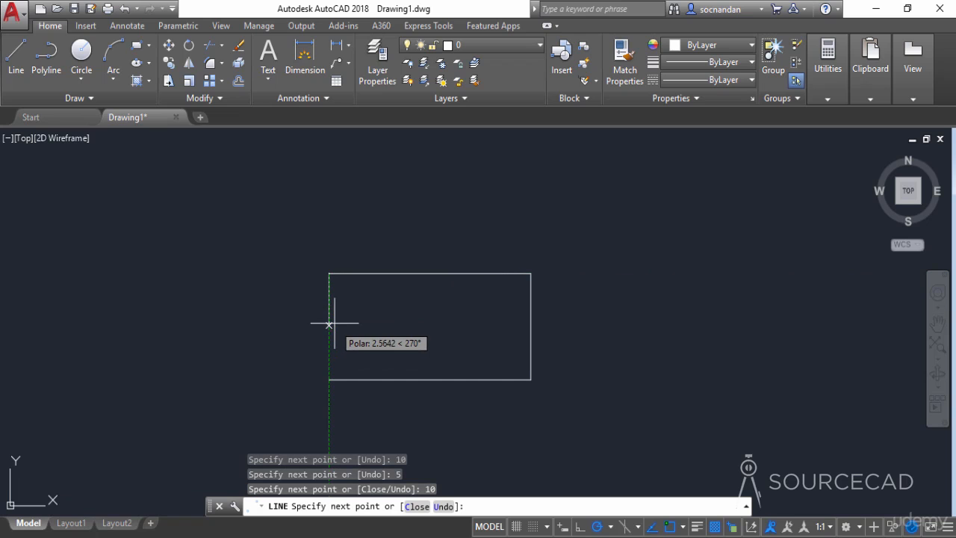
pyautogui.write('c')
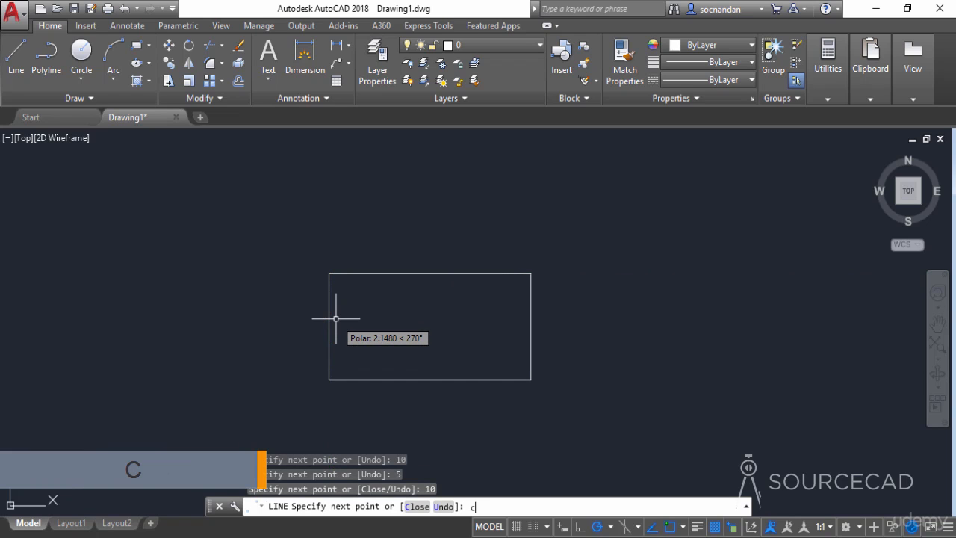
pyautogui.press('Return')
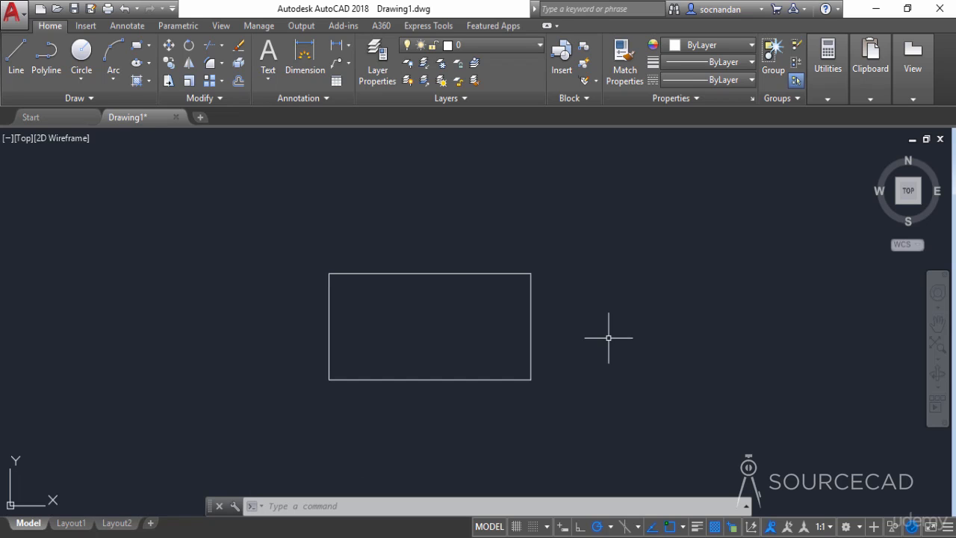
# - Erase all four lines of the rectangle
pyautogui.click(300, 251)
pyautogui.click(601, 439)
pyautogui.rightClick(585, 275)
pyautogui.click(608, 288)
pyautogui.moveTo(231, 432)
pyautogui.mouseDown(button='middle')
pyautogui.moveTo(448, 338)
pyautogui.moveTo(643, 274)
pyautogui.moveTo(391, 348)
pyautogui.moveTo(633, 229)
pyautogui.mouseUp(button='middle')
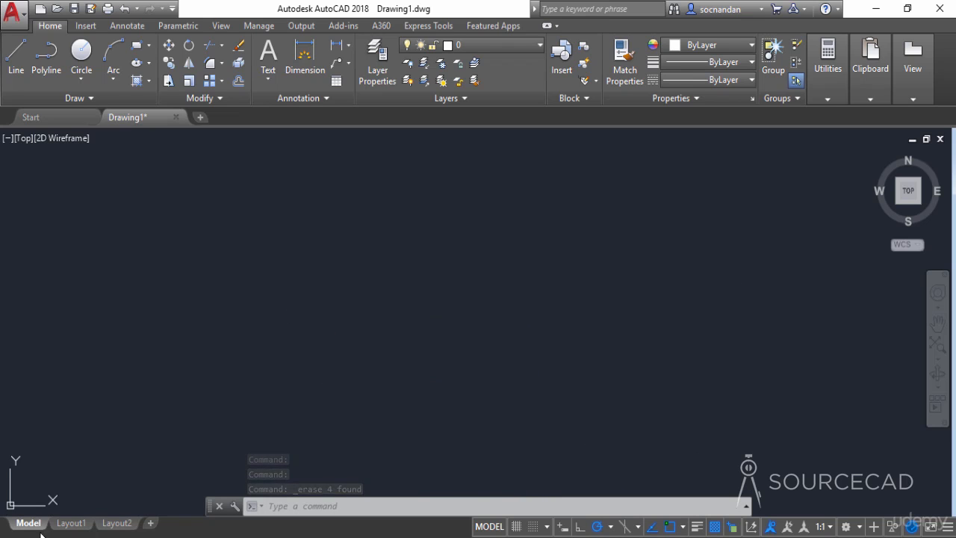
# - Draw a line from the origin 0,0 to the absolute coordinate 10,0
pyautogui.click(937, 346)
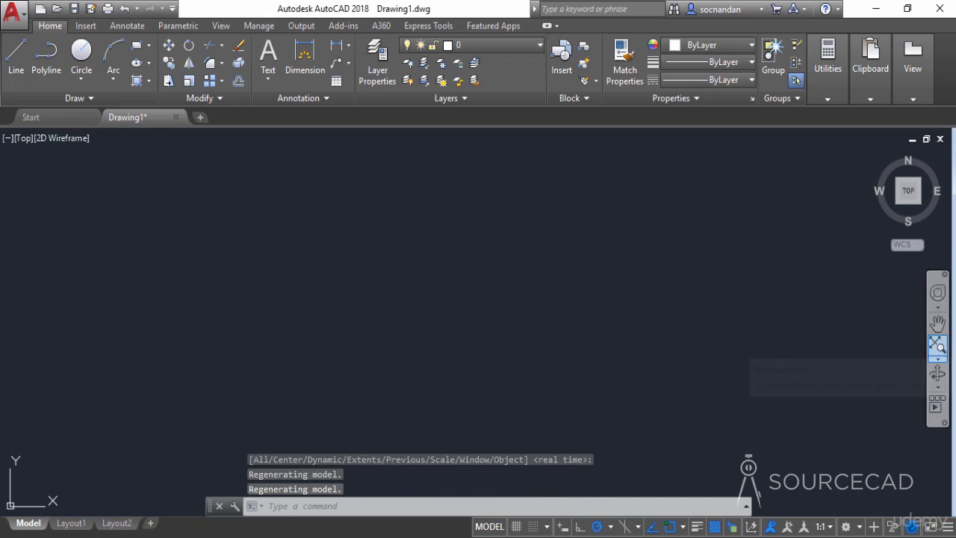
pyautogui.moveTo(691, 371)
pyautogui.mouseDown(button='middle')
pyautogui.moveTo(532, 367)
pyautogui.moveTo(513, 354)
pyautogui.mouseUp(button='middle')
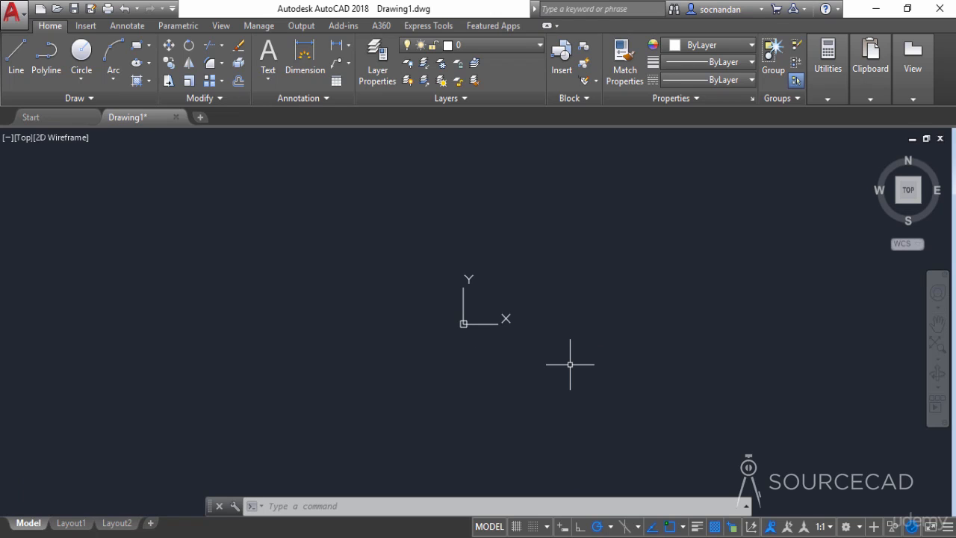
pyautogui.click(16, 56)
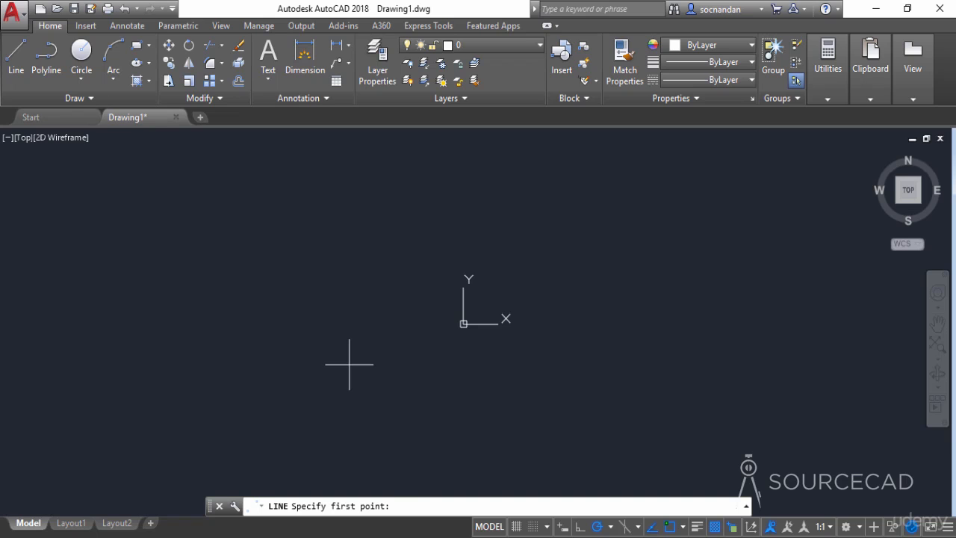
pyautogui.write('0,0')
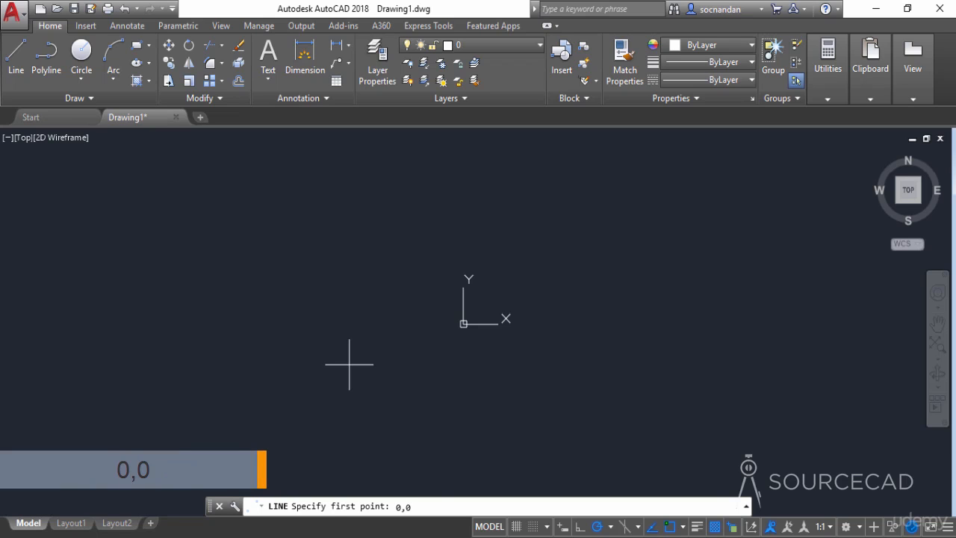
pyautogui.press('Return')
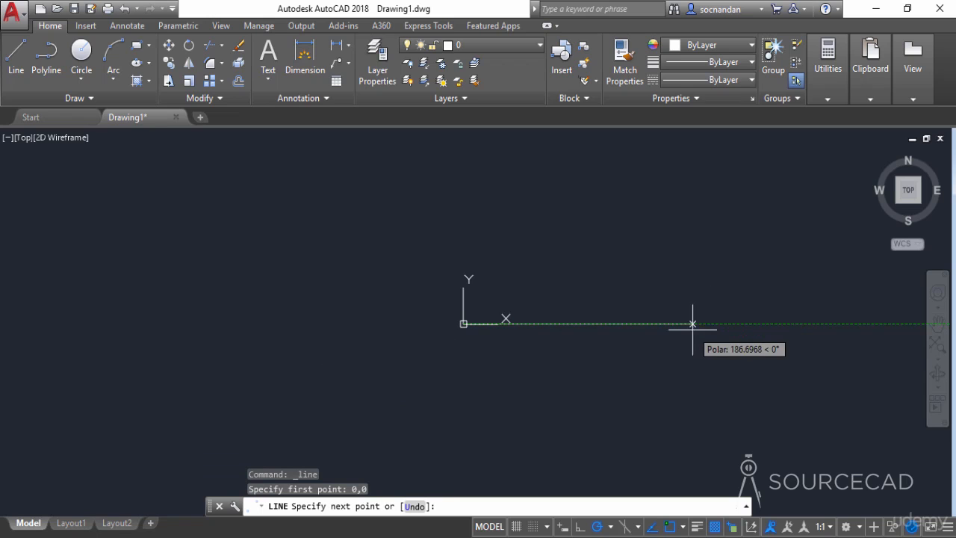
pyautogui.moveTo(687, 323); pyautogui.dragTo(588, 348, button='middle')
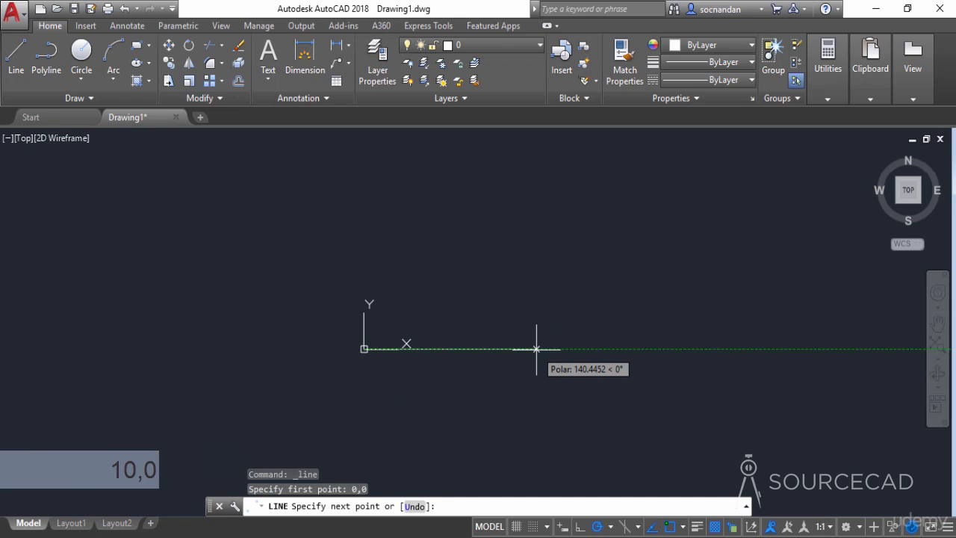
pyautogui.write('10,0')
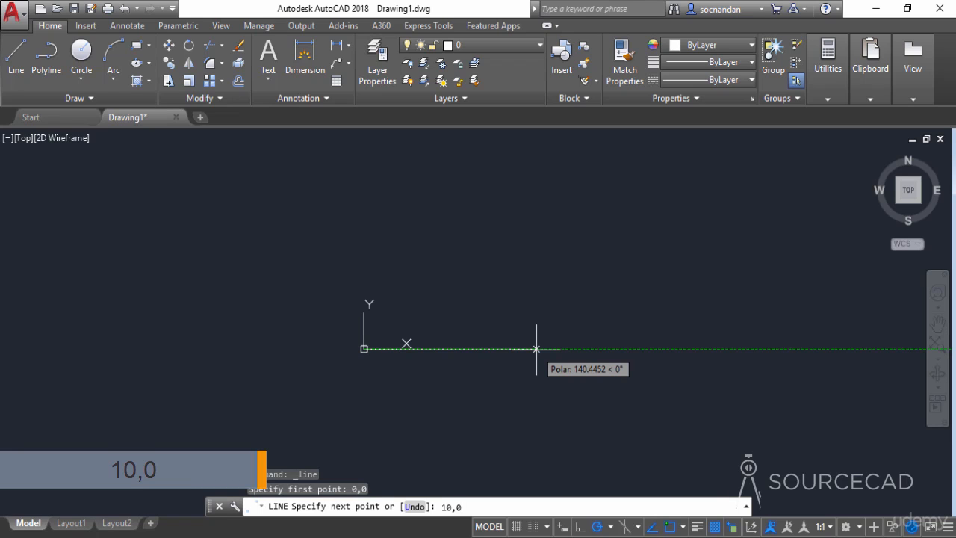
pyautogui.press('Return')
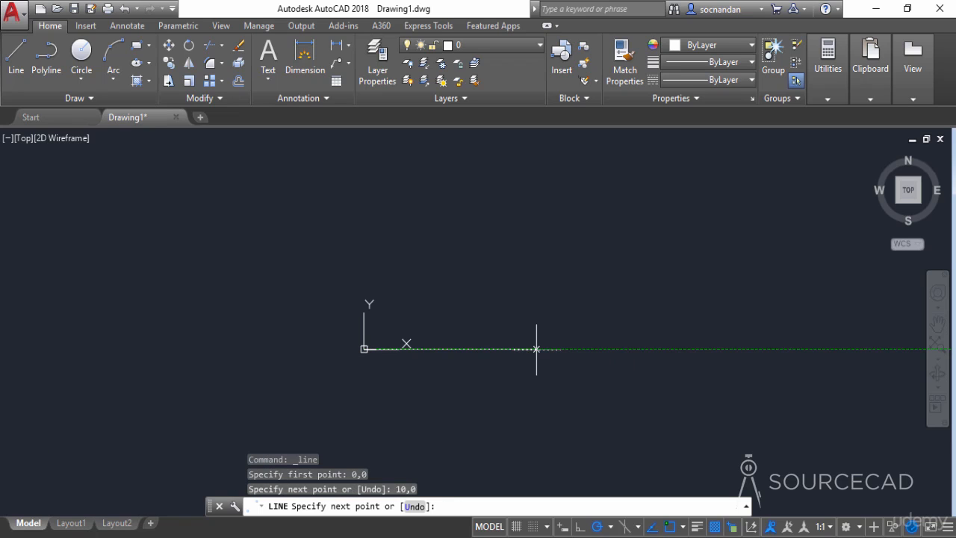
# - Continue the line upward to the absolute coordinate 10,5 to form the rectangle's right side
pyautogui.scroll(5, 416, 388)
pyautogui.moveTo(477, 345)
pyautogui.mouseDown(button='middle')
pyautogui.moveTo(459, 337)
pyautogui.moveTo(616, 320)
pyautogui.mouseUp(button='middle')
pyautogui.moveTo(613, 239); pyautogui.dragTo(613, 289, button='middle')
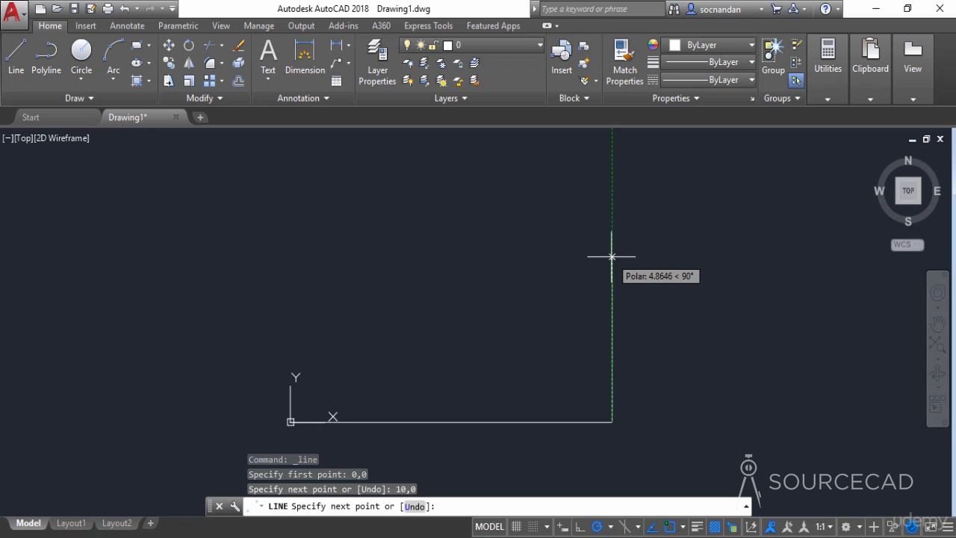
pyautogui.write('10,')
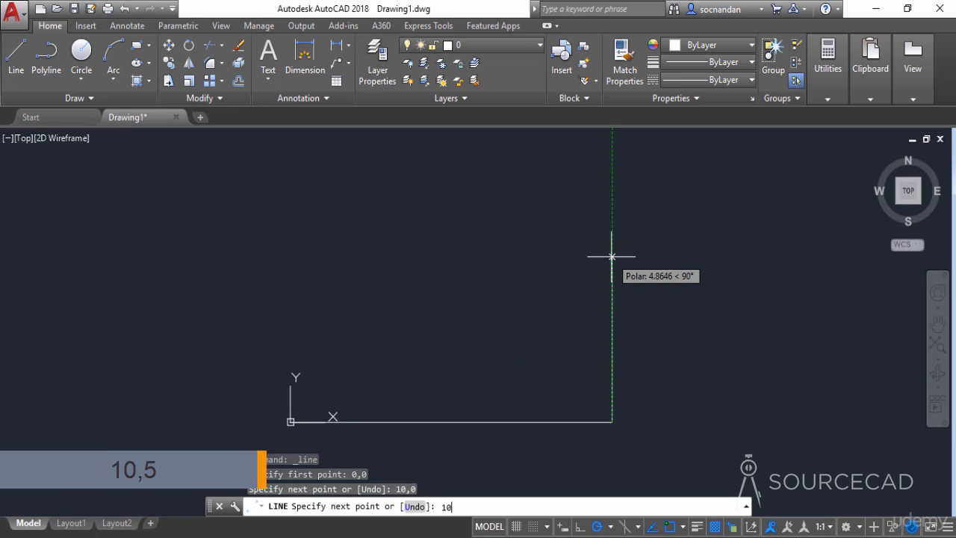
pyautogui.write('5')
pyautogui.press('Return')
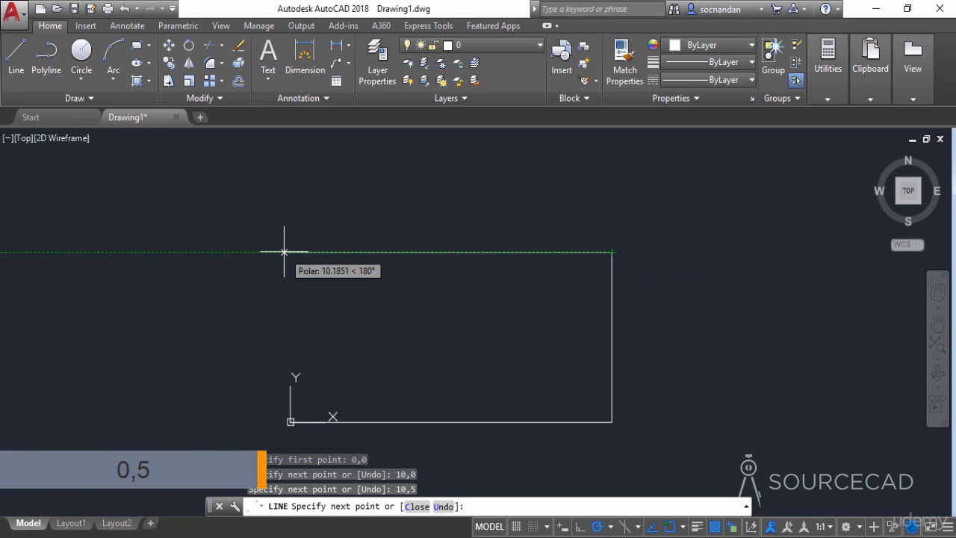
# - Continue the line to 0,5 and back to 0,0 to complete the rectangle, and end the Line command
pyautogui.write('0,')
pyautogui.write('5')
pyautogui.press('Return')
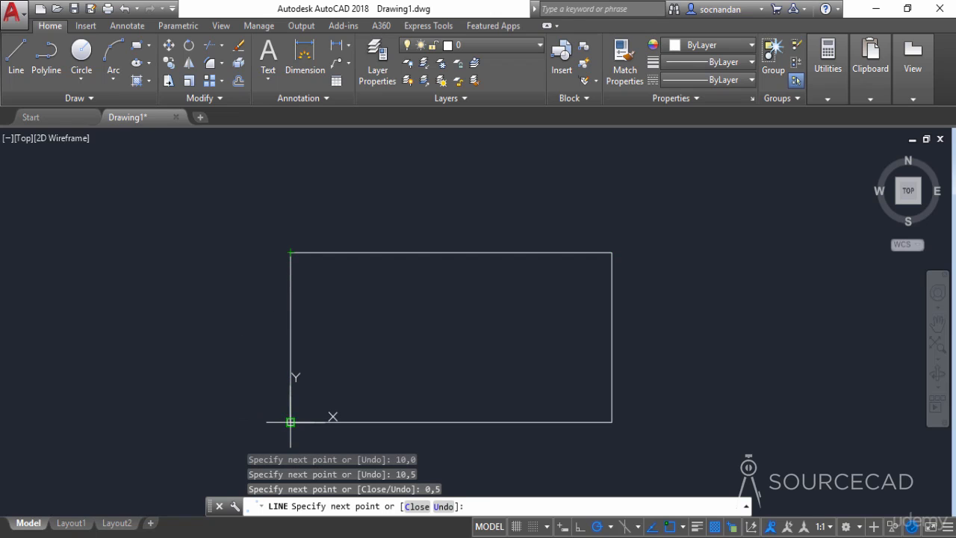
pyautogui.write('0,')
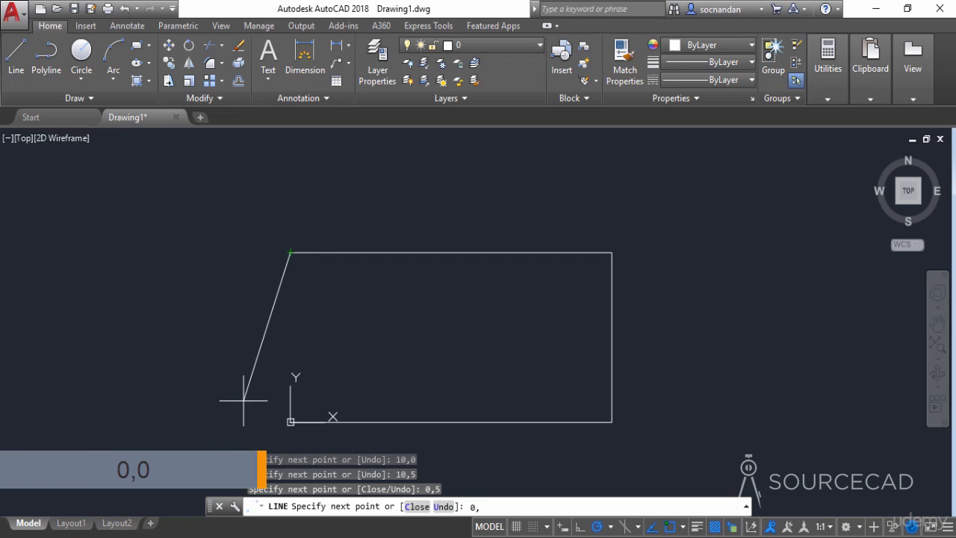
pyautogui.write('0')
pyautogui.press('Return')
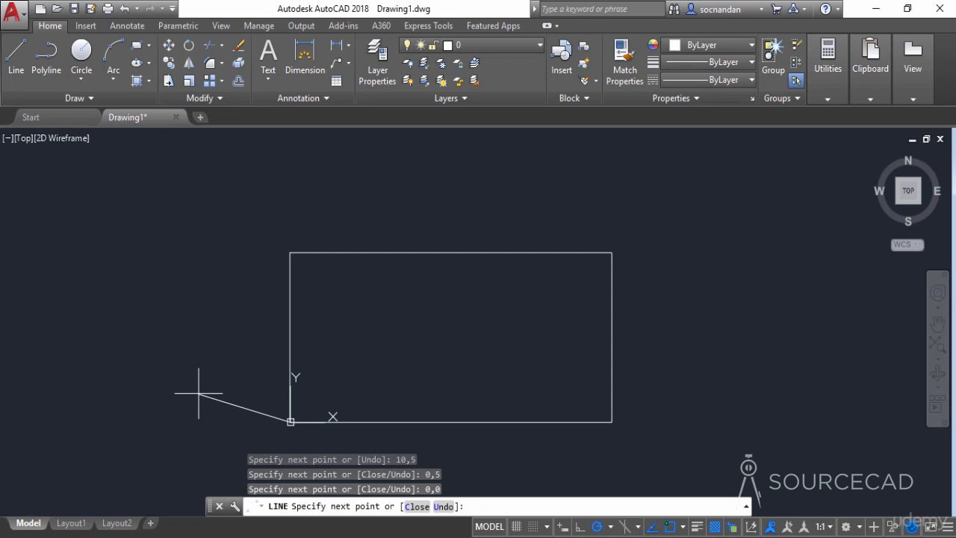
pyautogui.press('Return')
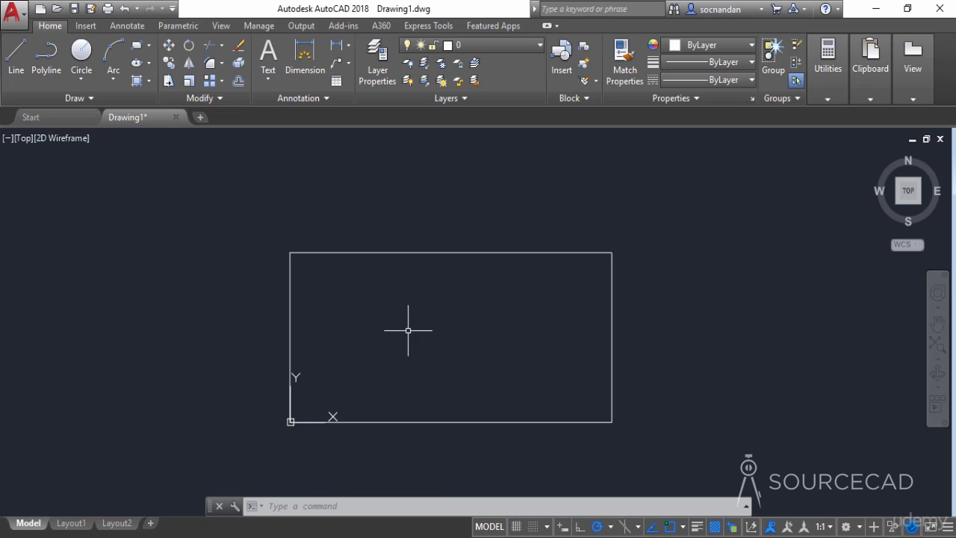
# - Draw a new line from a free point inside the rectangle to the absolute coordinate 10,0
pyautogui.click(16, 53)
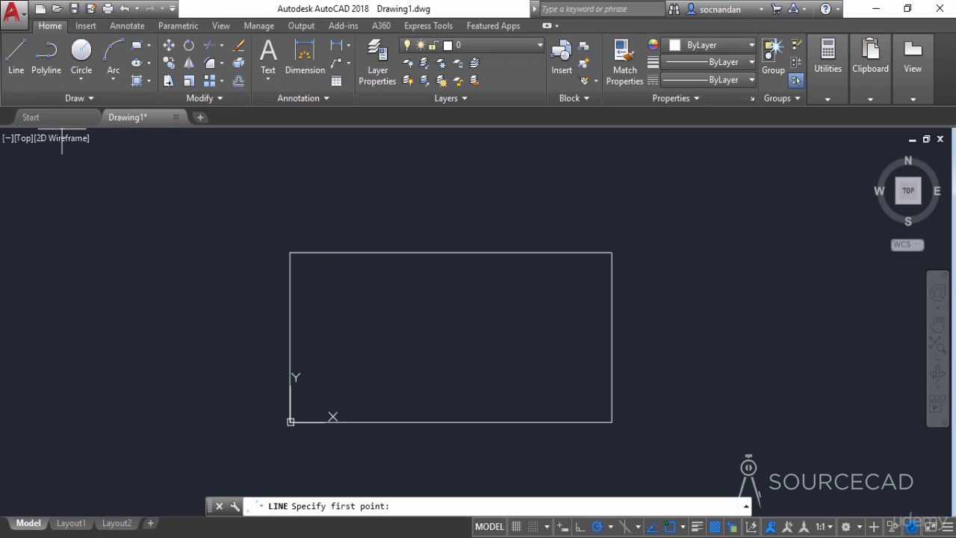
pyautogui.click(398, 363)
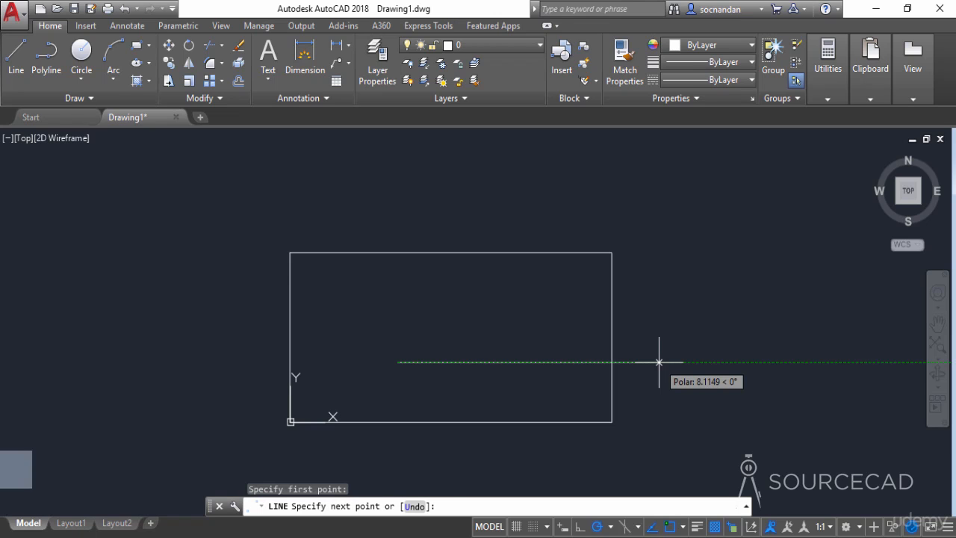
pyautogui.write('10')
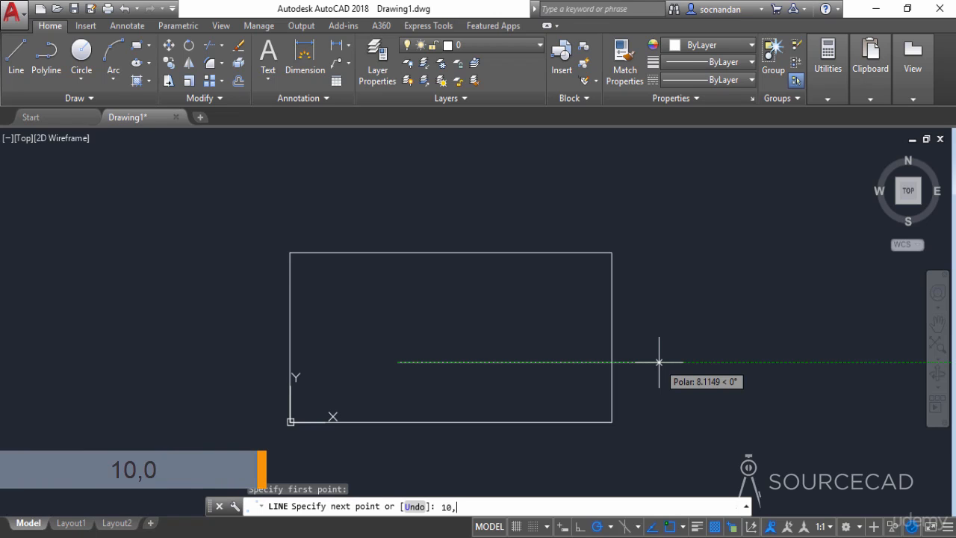
pyautogui.write(',0')
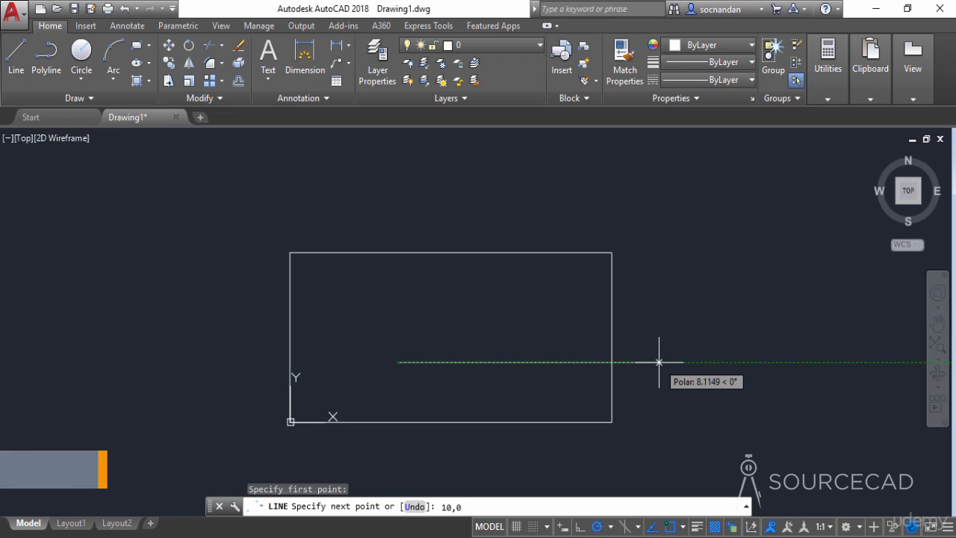
pyautogui.press('Return')
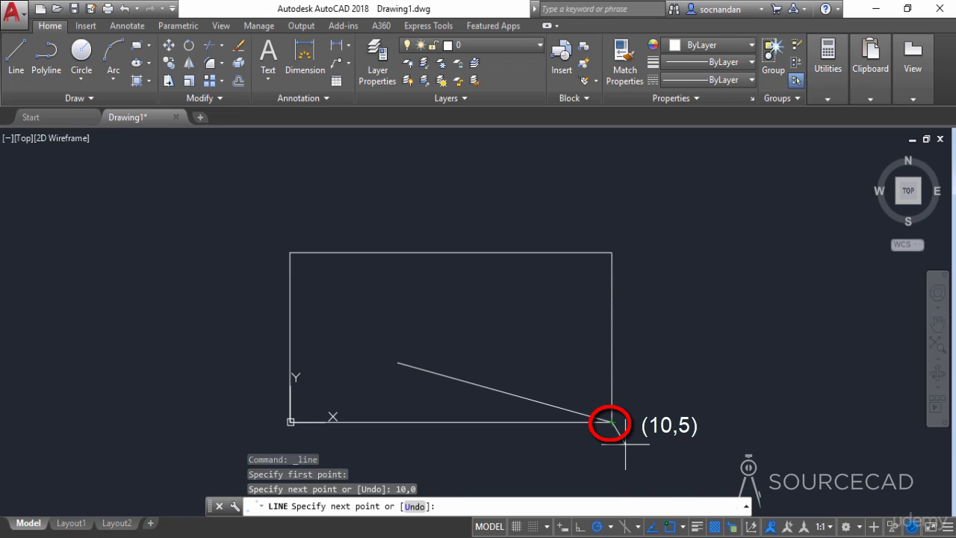
# - End the Line command and erase the slanted line inside the rectangle
pyautogui.press('Return')
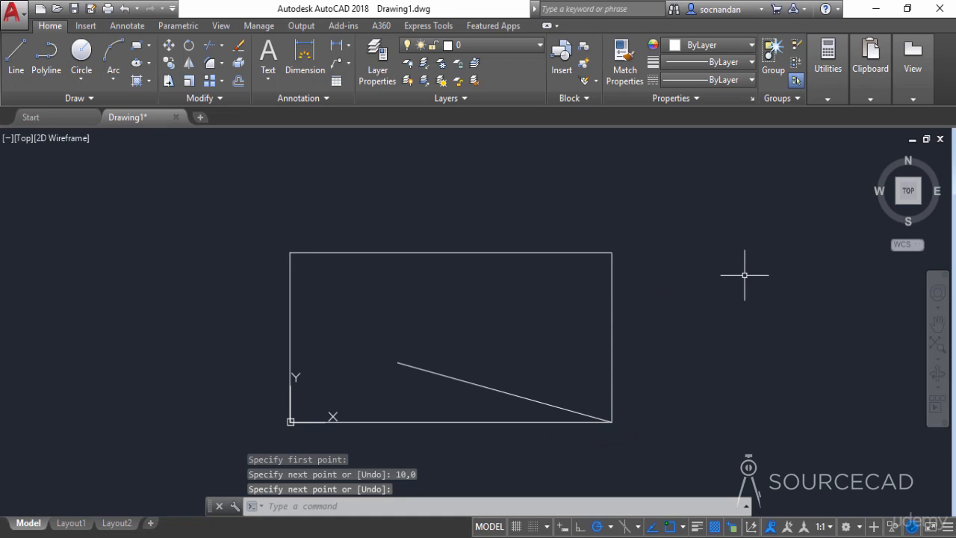
pyautogui.click(448, 377)
pyautogui.rightClick(480, 321)
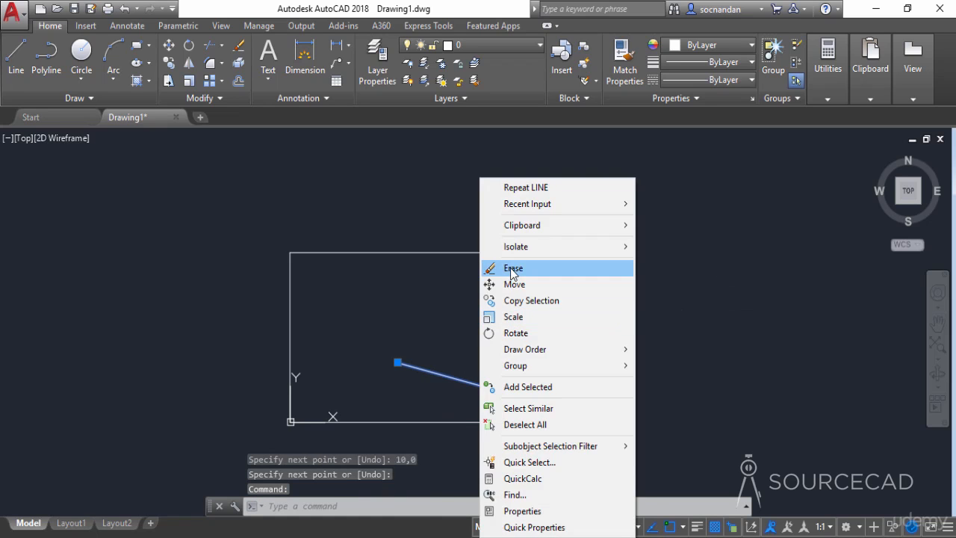
pyautogui.click(515, 268)
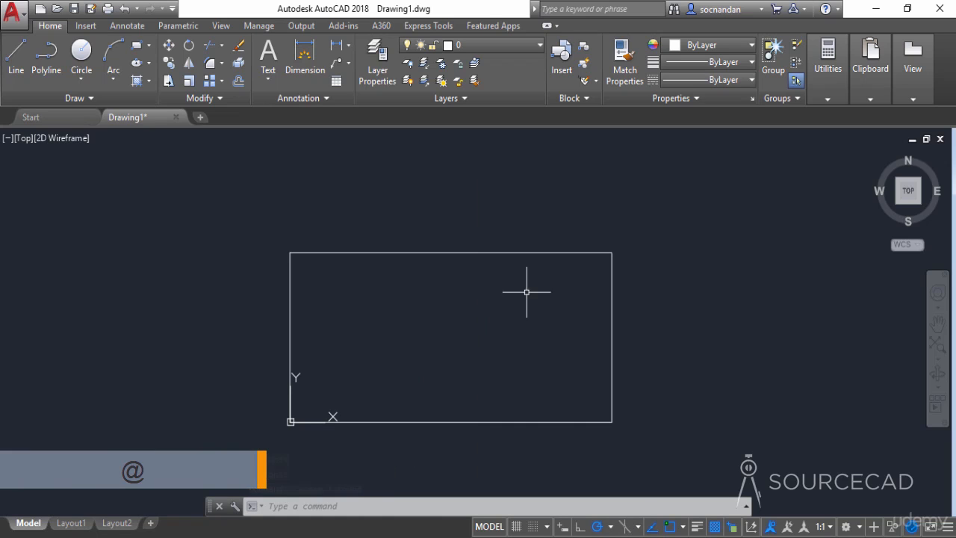
pyautogui.moveTo(721, 348); pyautogui.dragTo(522, 349, button='middle')
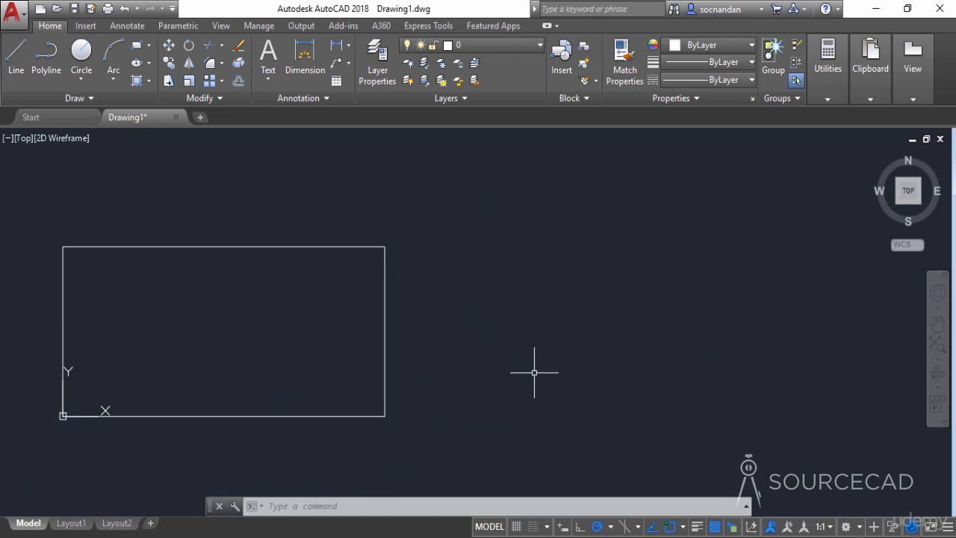
pyautogui.click(16, 65)
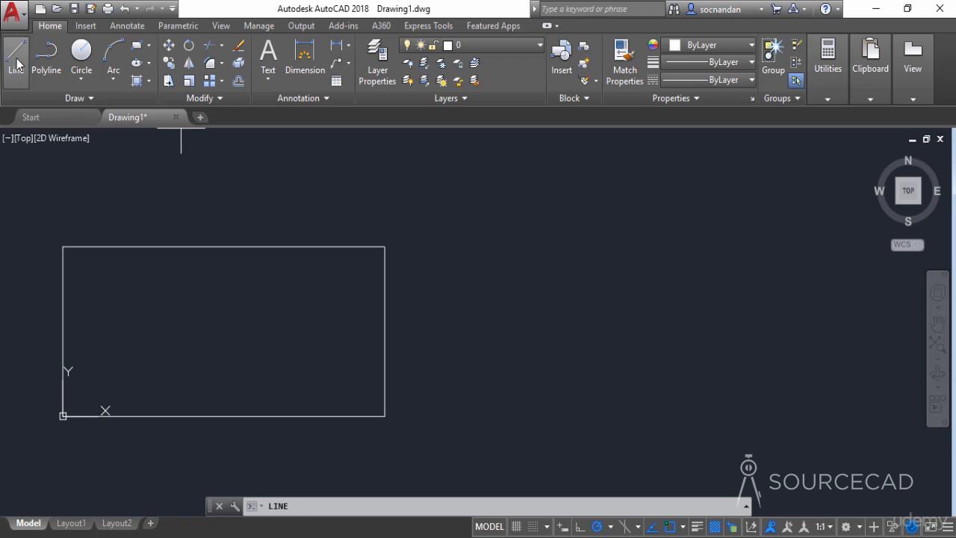
pyautogui.click(471, 371)
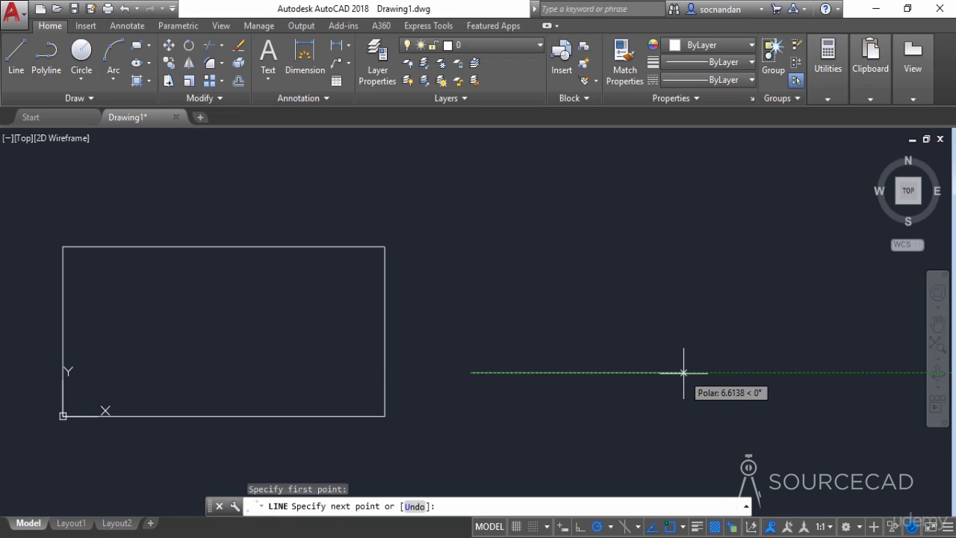
pyautogui.write('@10,0')
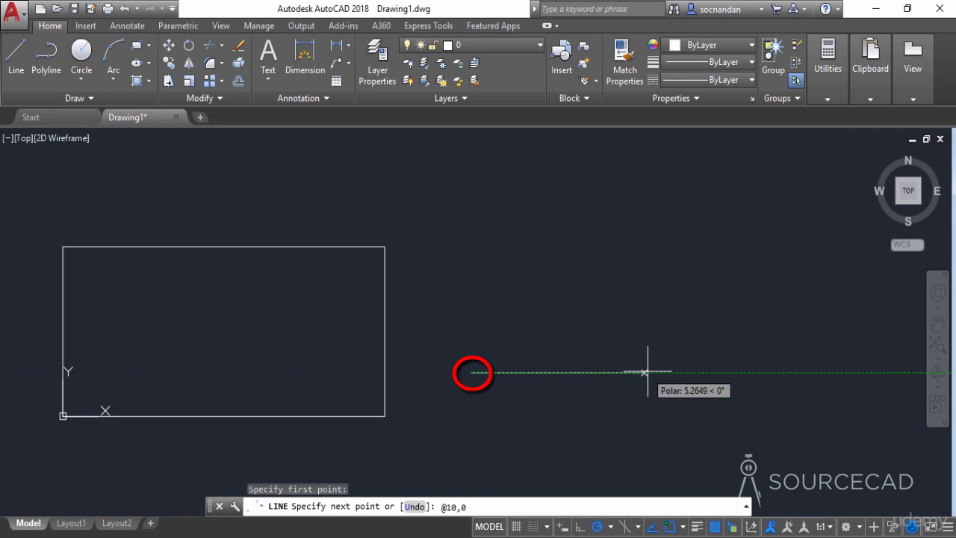
pyautogui.press('Return')
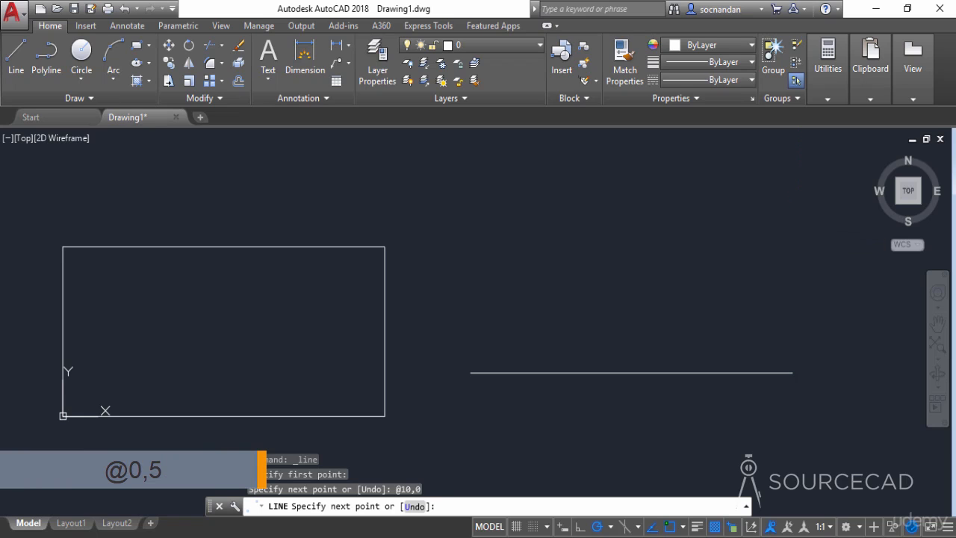
pyautogui.write('@0,5')
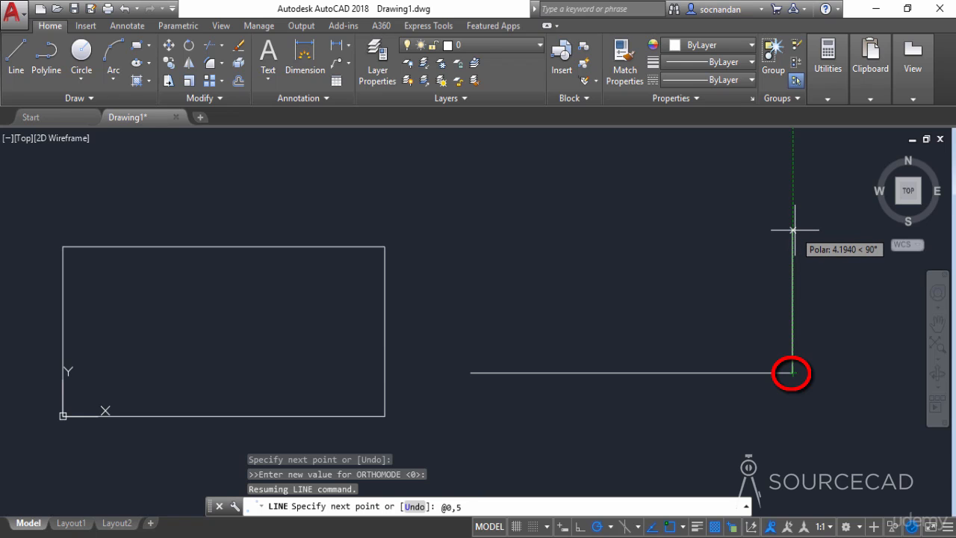
pyautogui.press('Return')
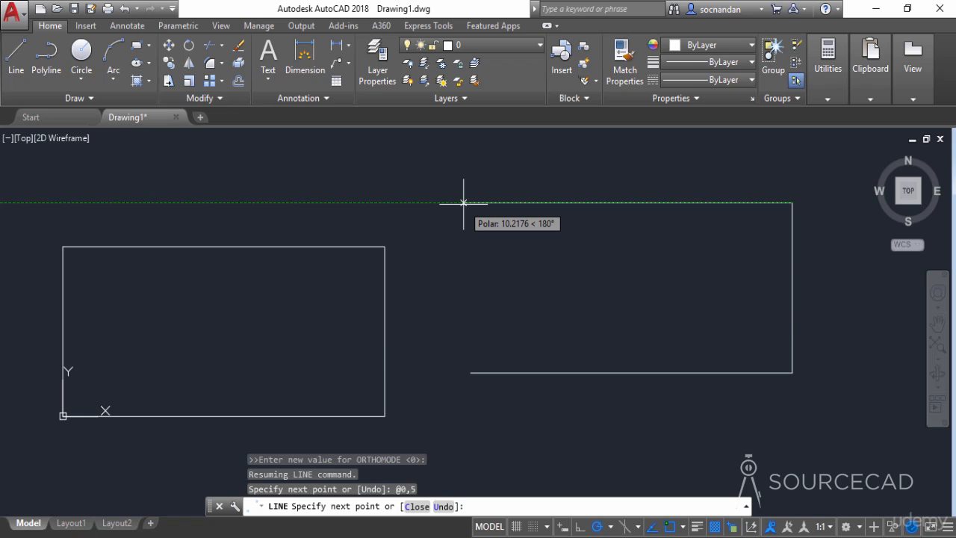
# - Complete the second rectangle's top and left sides with relative coordinates @-10,0 and @0,-5, and end the Line command
pyautogui.write('@')
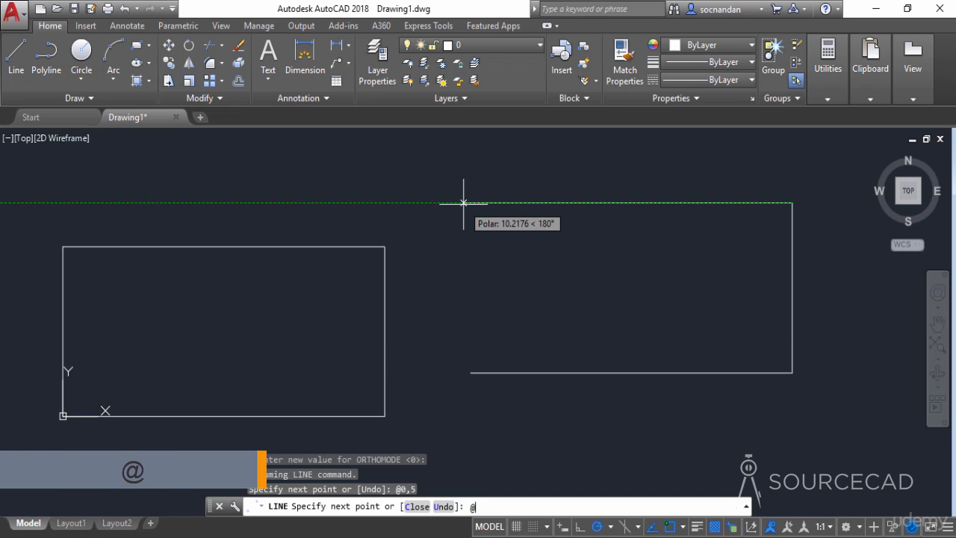
pyautogui.write('-10')
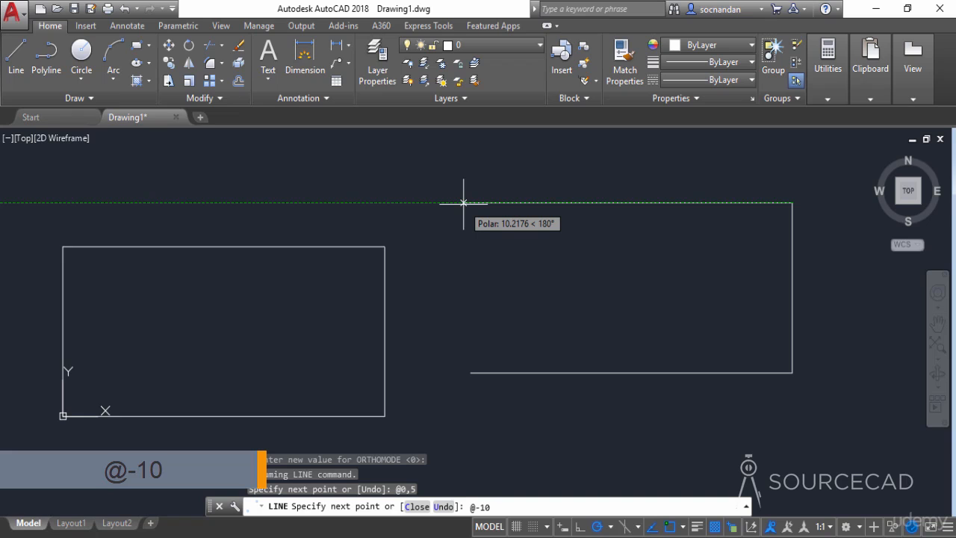
pyautogui.write(',0')
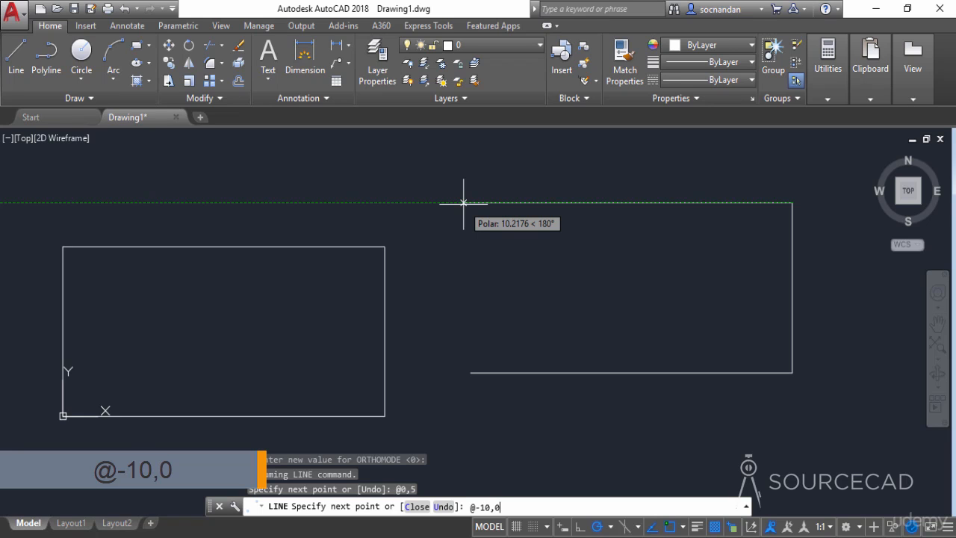
pyautogui.press('Return')
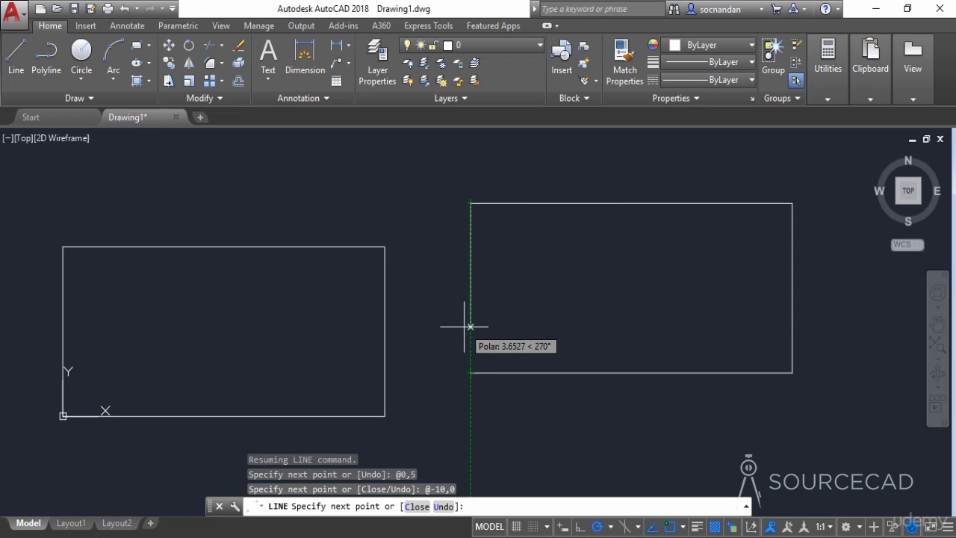
pyautogui.write('@0,-5')
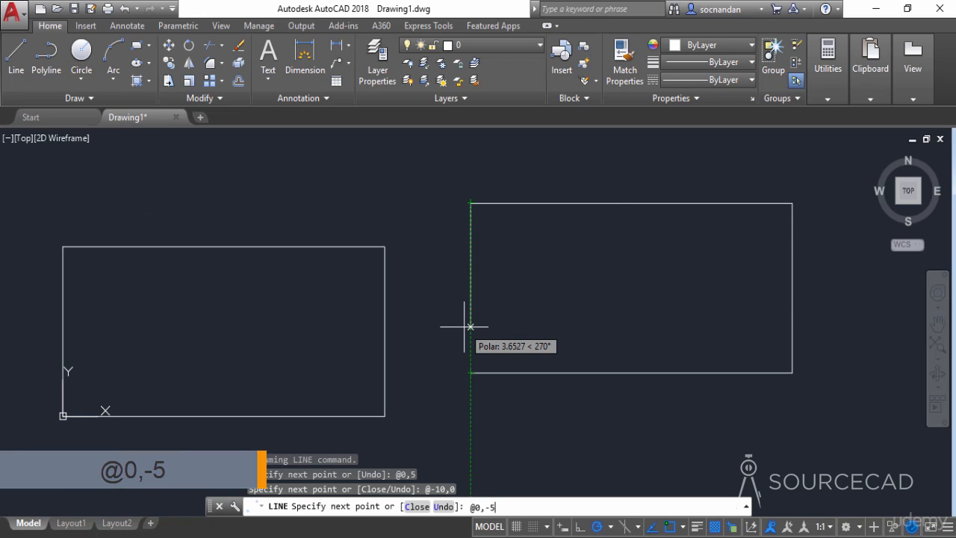
pyautogui.press('Return')
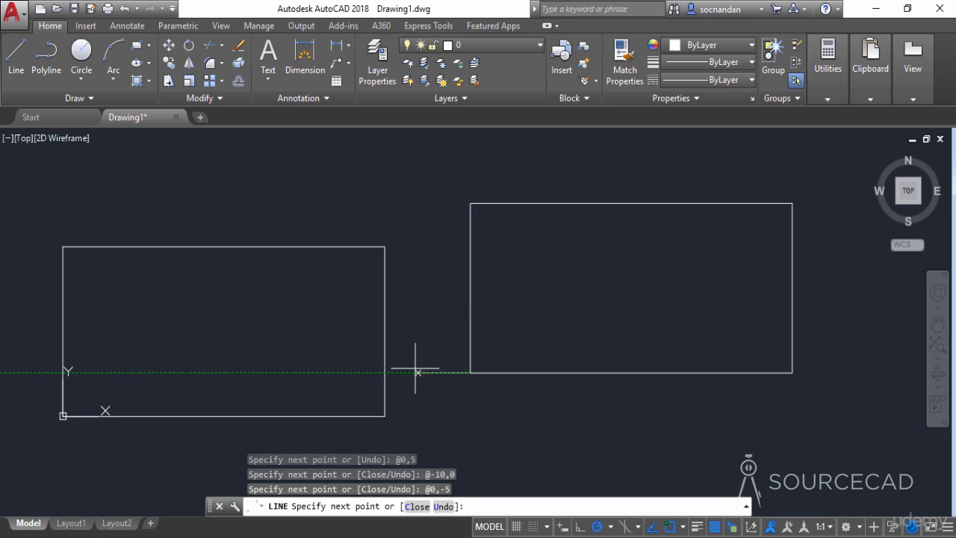
pyautogui.press('Return')
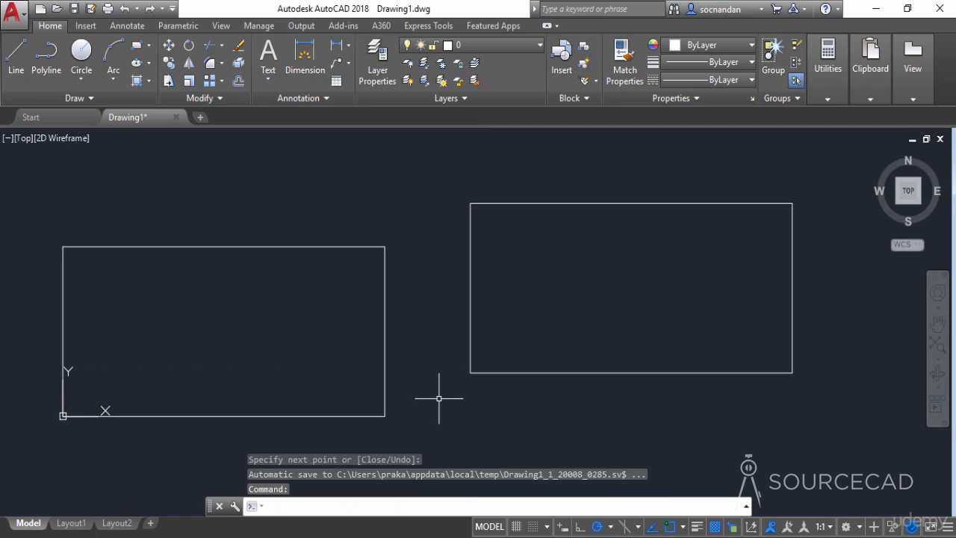